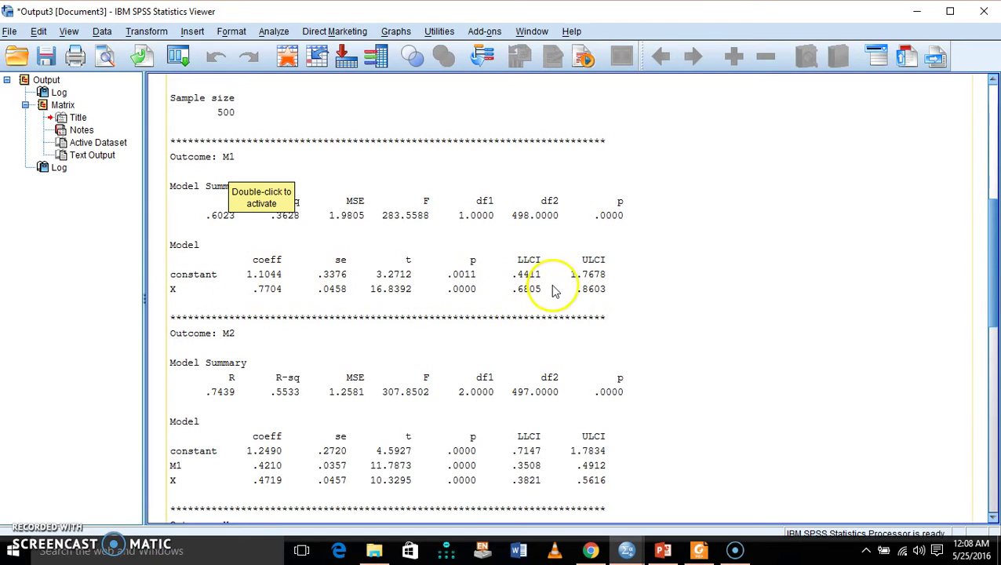
Return to the top of the PROCESS model 6 output, showing the variable setup and 500 cases
{"action": "scroll", "coordinate": [398, 290], "scroll_direction": "down", "scroll_amount": 4}
{"action": "scroll", "coordinate": [395, 282], "scroll_direction": "up", "scroll_amount": 1}
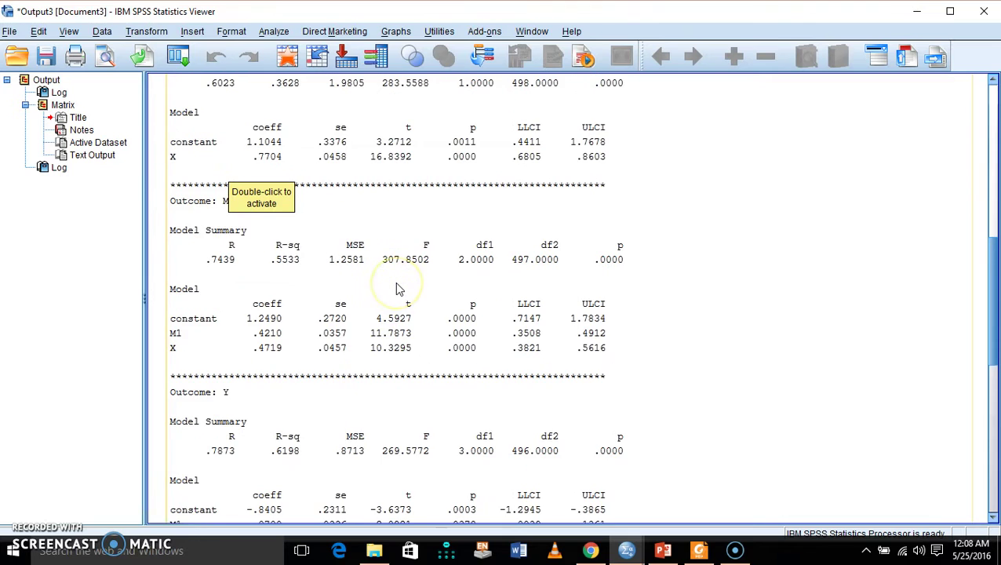
{"action": "scroll", "coordinate": [394, 282], "scroll_direction": "up", "scroll_amount": 2}
{"action": "left_click", "coordinate": [292, 299]}
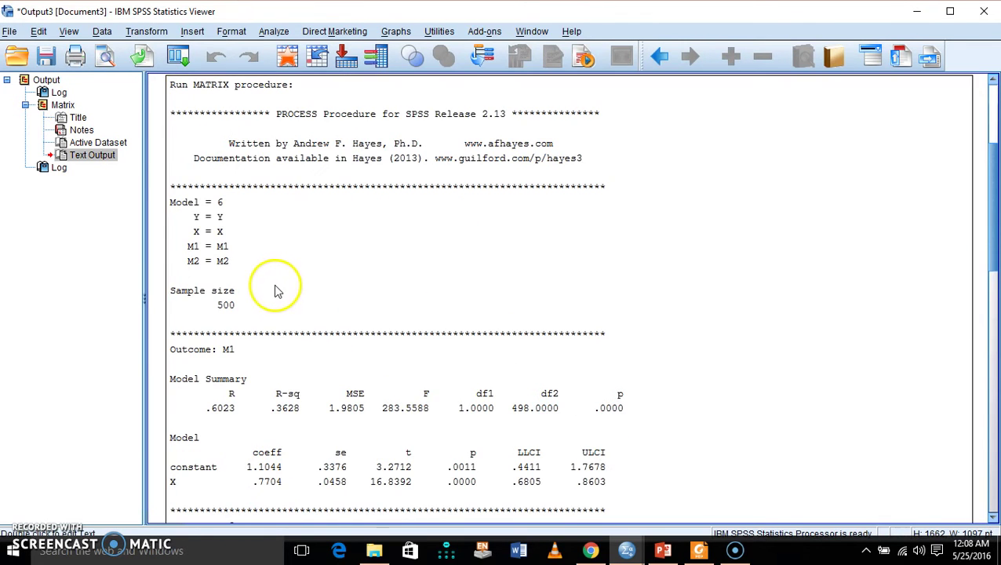
Scroll past Outcome M2 and Y to the direct effect (.2297) and total indirect effect (.4650)
{"action": "scroll", "coordinate": [277, 298], "scroll_direction": "down", "scroll_amount": 4}
{"action": "scroll", "coordinate": [279, 303], "scroll_direction": "down", "scroll_amount": 1}
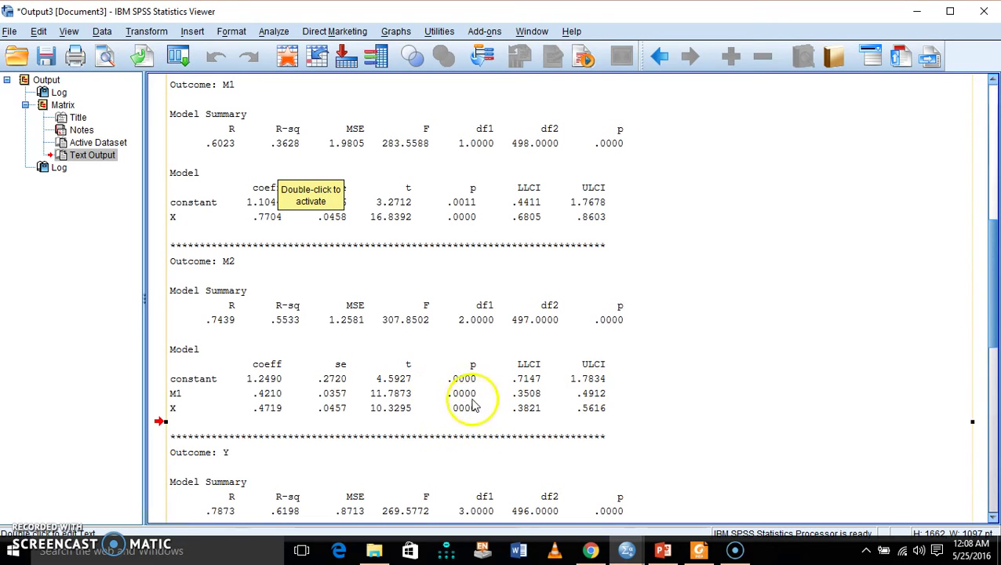
{"action": "scroll", "coordinate": [469, 402], "scroll_direction": "down", "scroll_amount": 7}
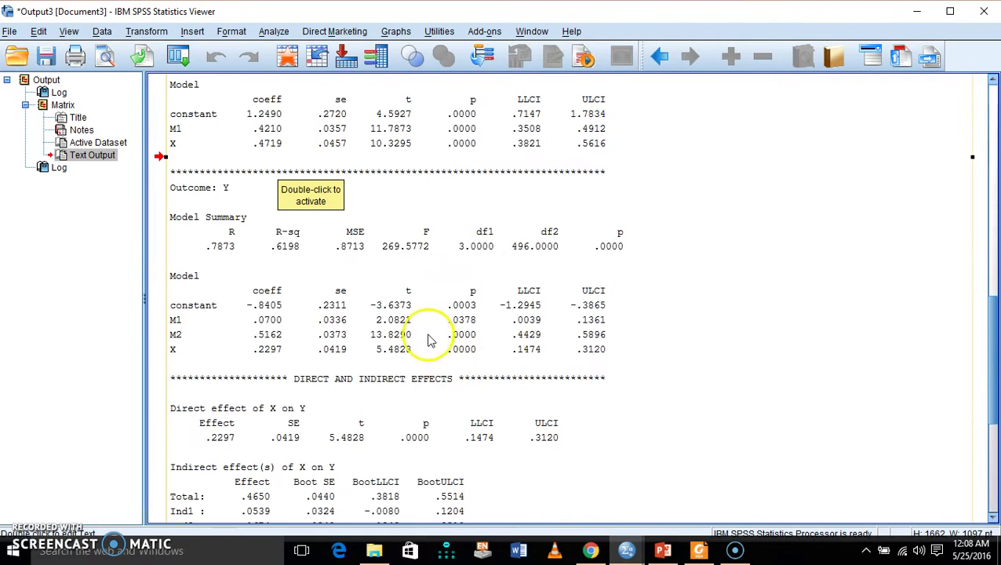
{"action": "scroll", "coordinate": [226, 236], "scroll_direction": "up", "scroll_amount": 1}
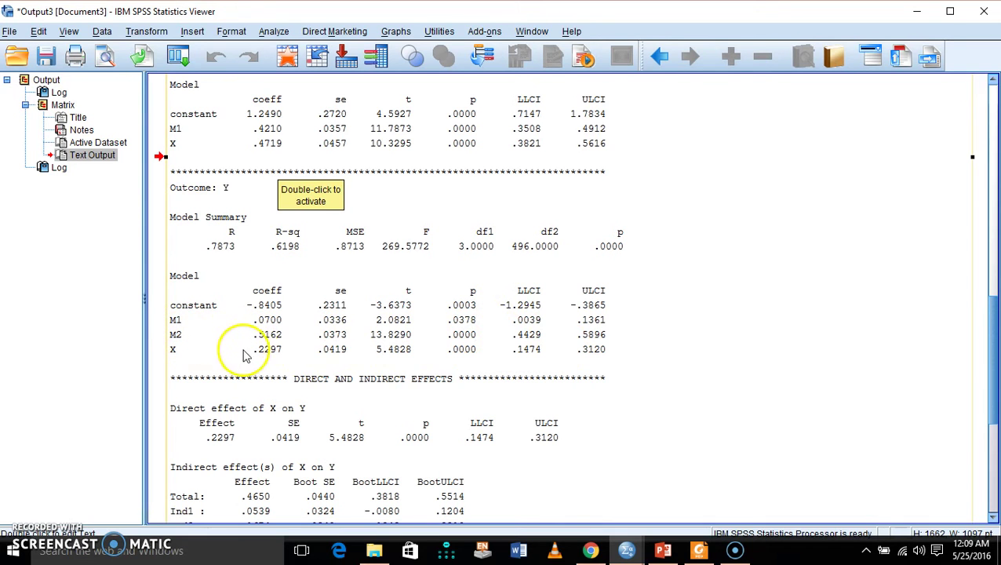
{"action": "scroll", "coordinate": [341, 337], "scroll_direction": "down", "scroll_amount": 3}
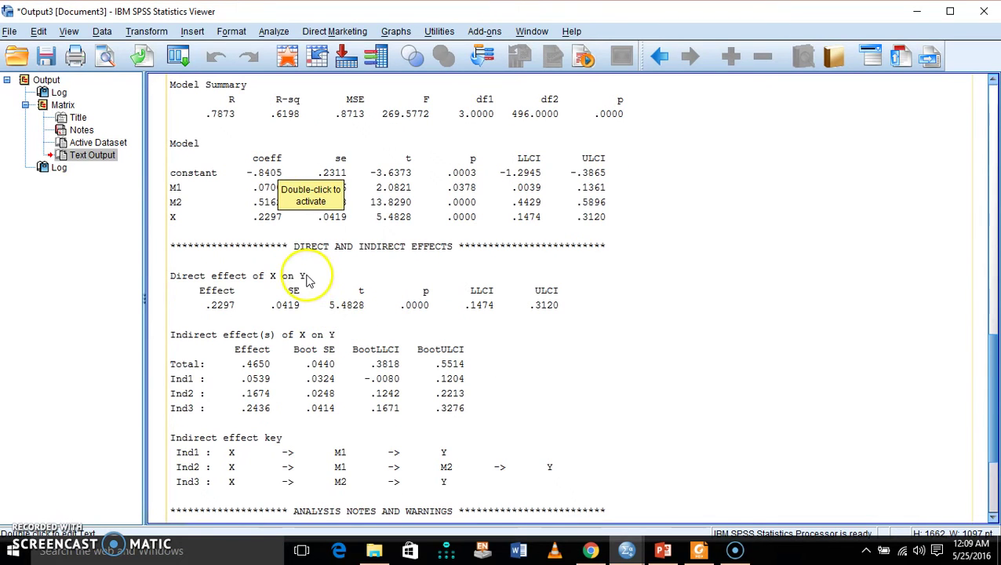
{"action": "scroll", "coordinate": [349, 287], "scroll_direction": "up", "scroll_amount": 2}
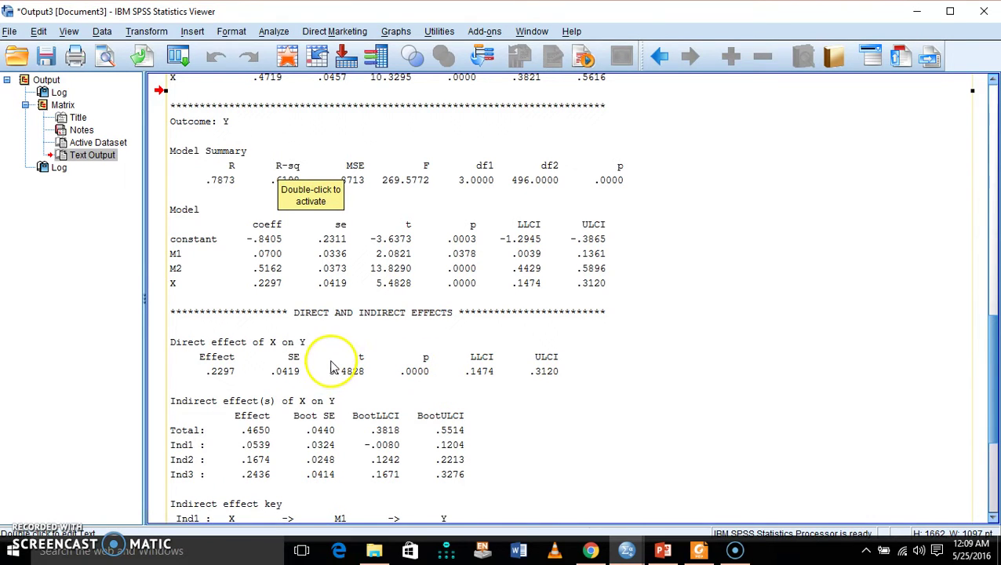
{"action": "scroll", "coordinate": [338, 364], "scroll_direction": "down", "scroll_amount": 3}
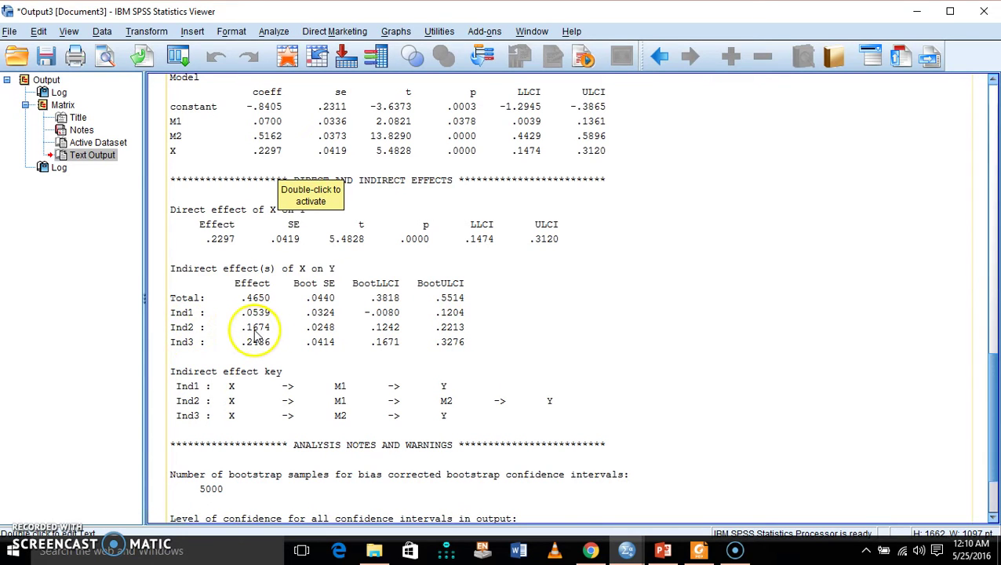
{"action": "scroll", "coordinate": [495, 313], "scroll_direction": "up", "scroll_amount": 4}
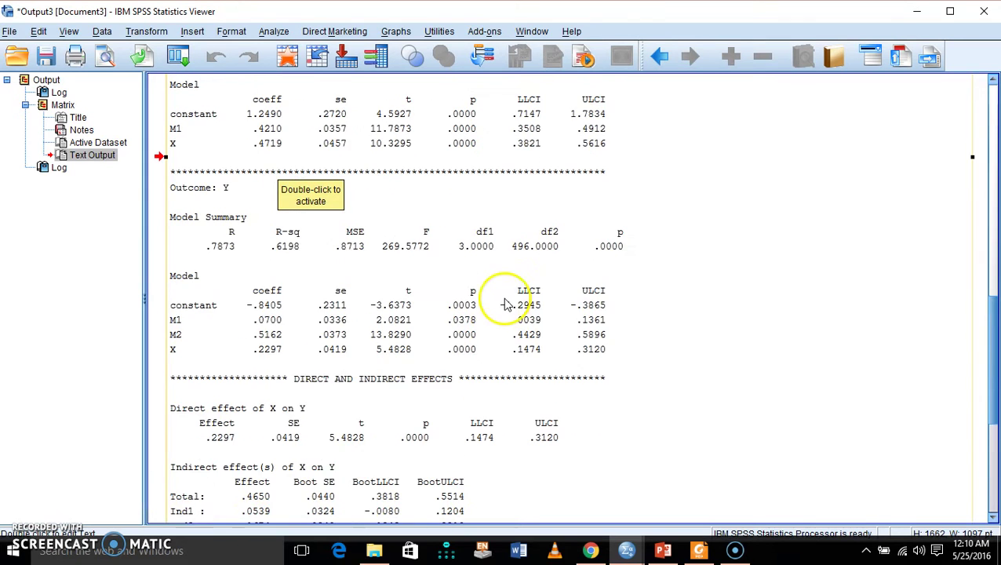
{"action": "scroll", "coordinate": [502, 310], "scroll_direction": "down", "scroll_amount": 4}
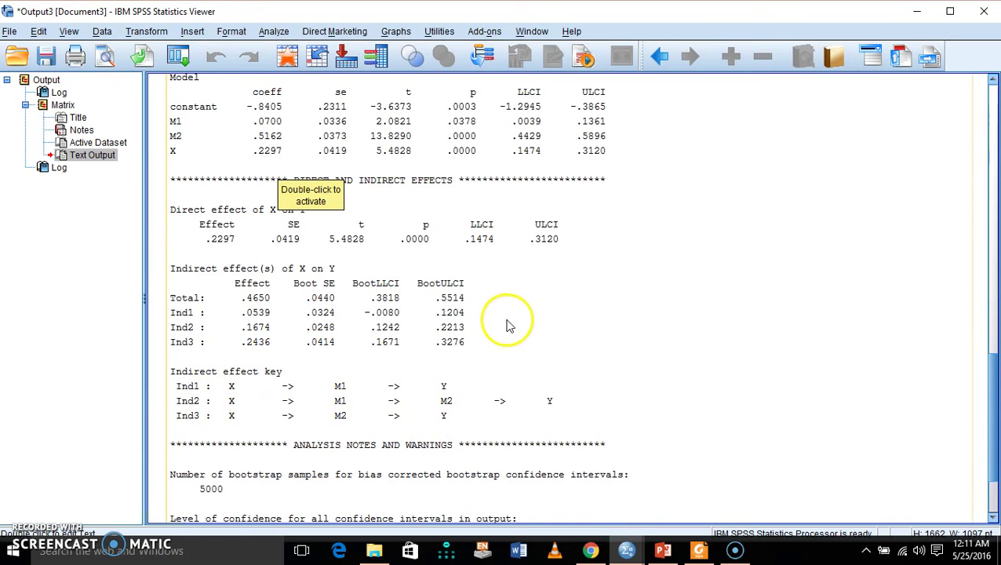
{"action": "scroll", "coordinate": [505, 323], "scroll_direction": "up", "scroll_amount": 10}
Reopen the PROCESS dialog via Analyze > Regression and bring up its Options
{"action": "left_click", "coordinate": [270, 31]}
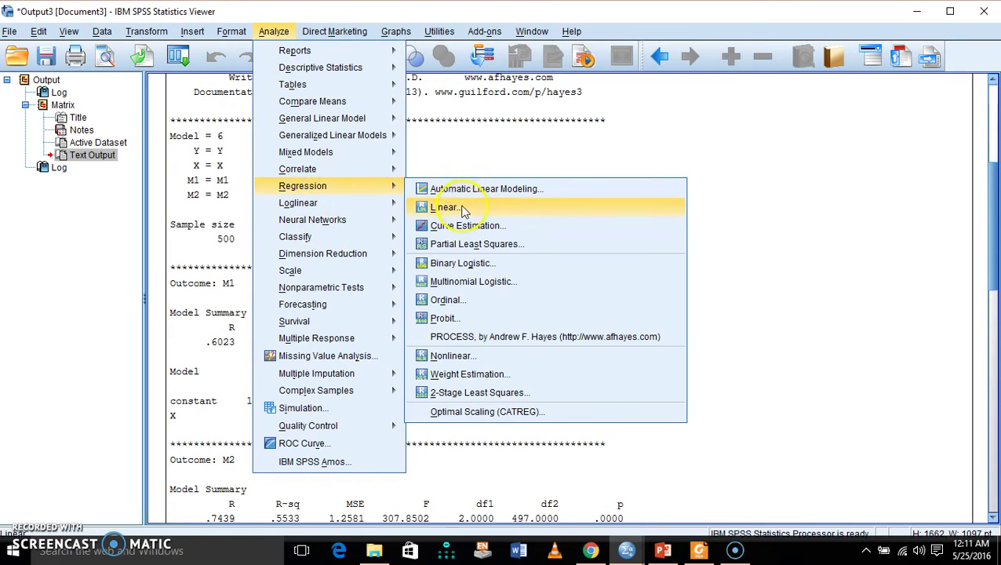
{"action": "left_click", "coordinate": [458, 337]}
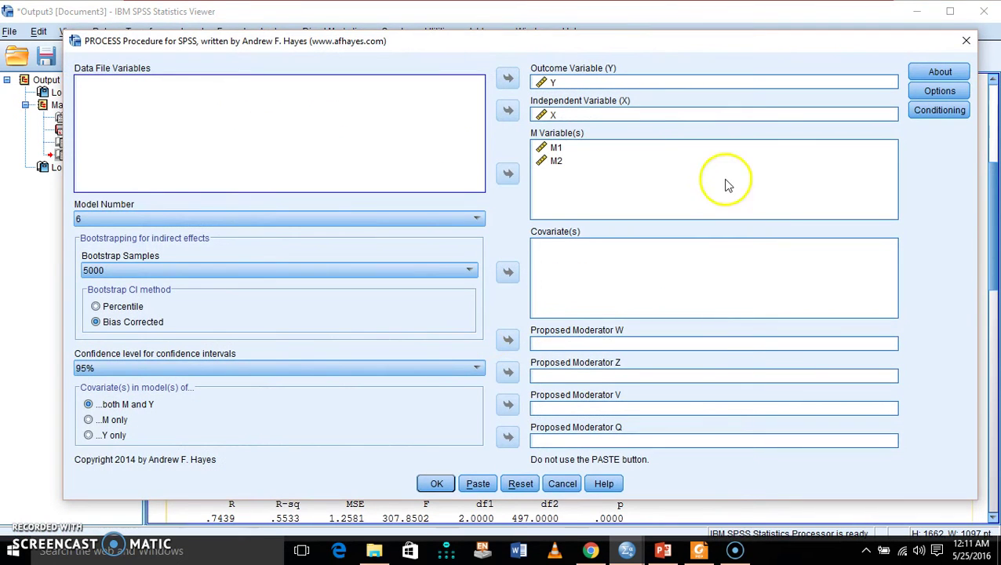
{"action": "left_click", "coordinate": [957, 92]}
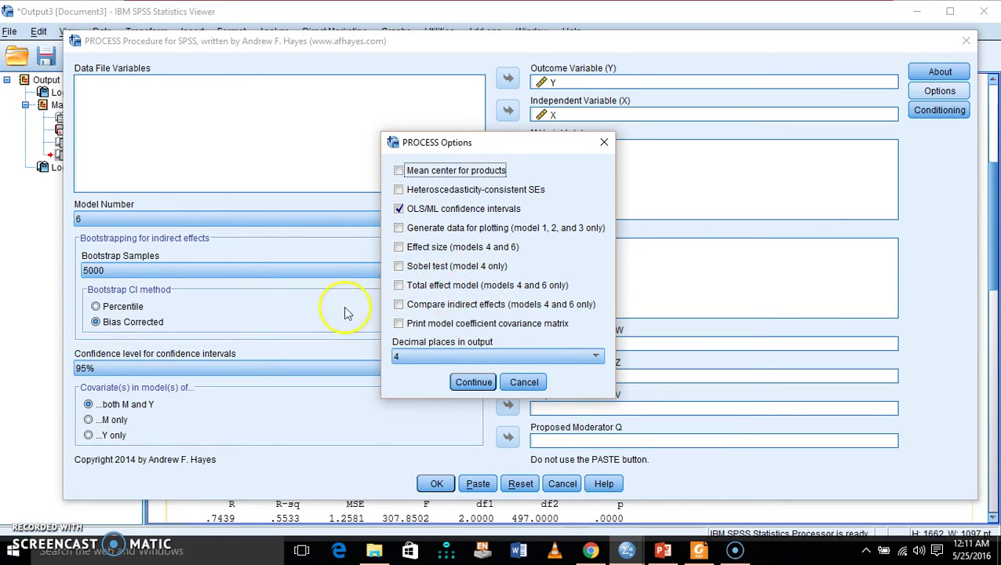
Enable Total effect model and Effect size in PROCESS Options, then rerun model 6
{"action": "left_click", "coordinate": [399, 285]}
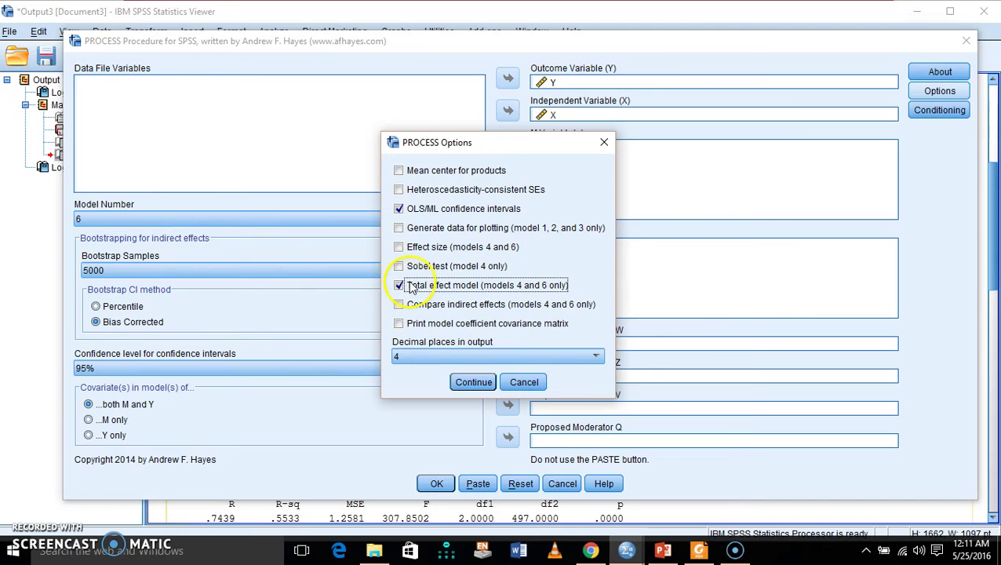
{"action": "left_click", "coordinate": [399, 248]}
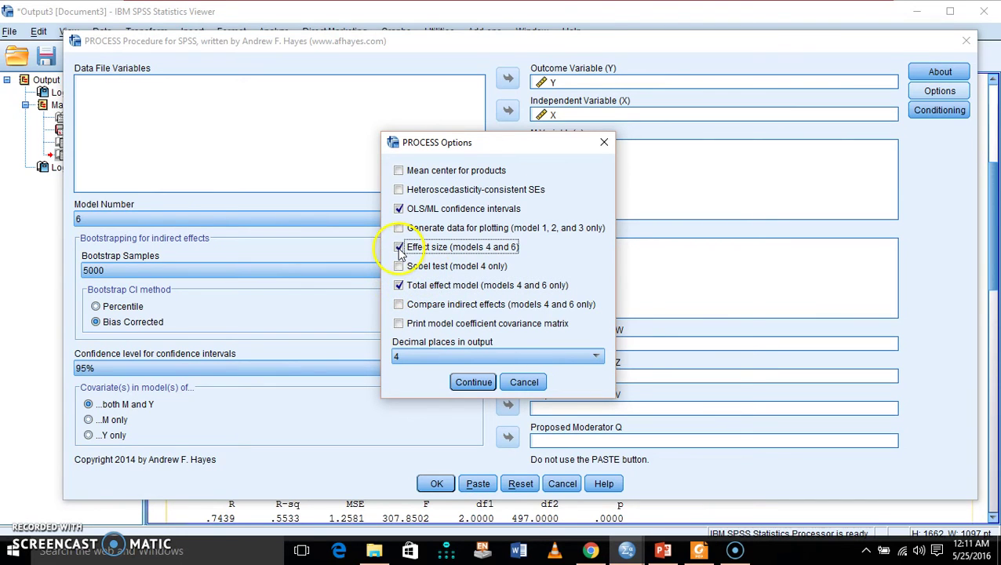
{"action": "left_click", "coordinate": [462, 381]}
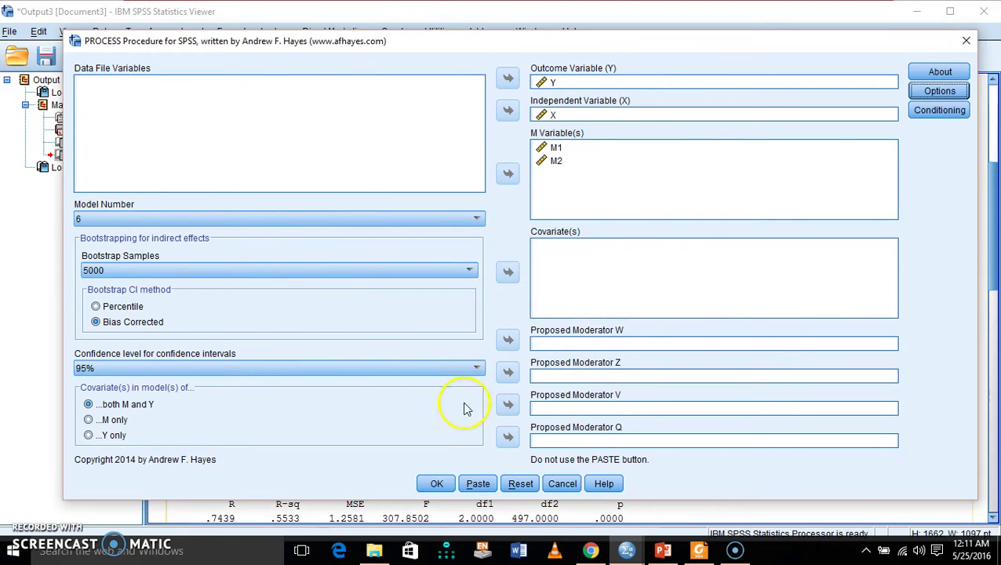
{"action": "left_click", "coordinate": [432, 484]}
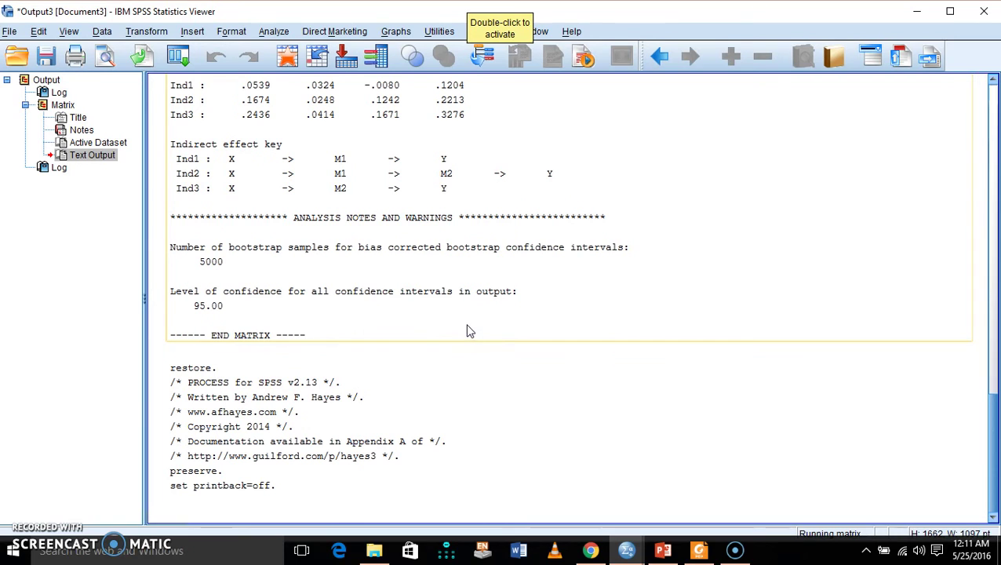
Review the new ratio-of-indirect-effect tables in the rerun SPSS output
{"action": "left_click", "coordinate": [476, 345]}
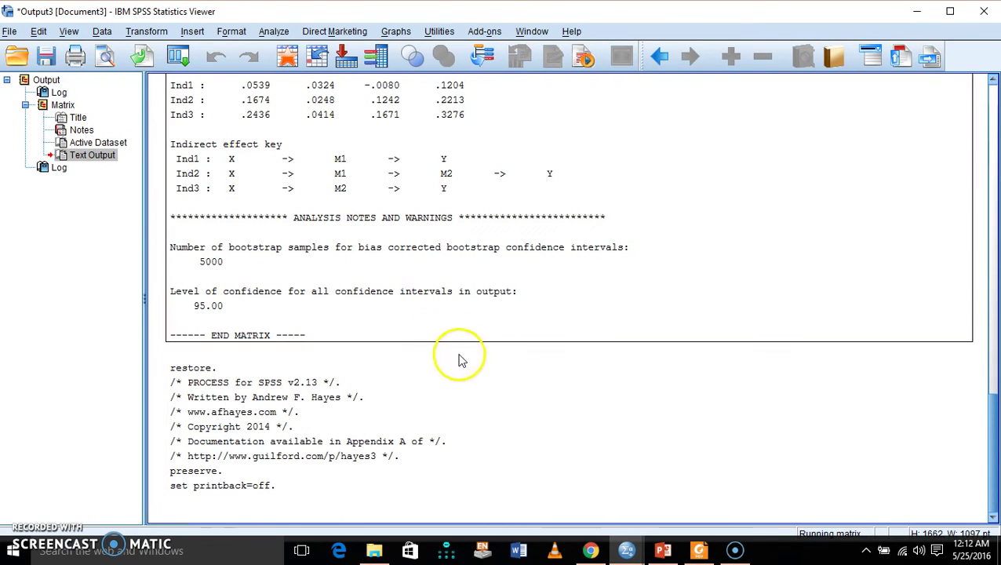
{"action": "scroll", "coordinate": [414, 339], "scroll_direction": "up", "scroll_amount": 6}
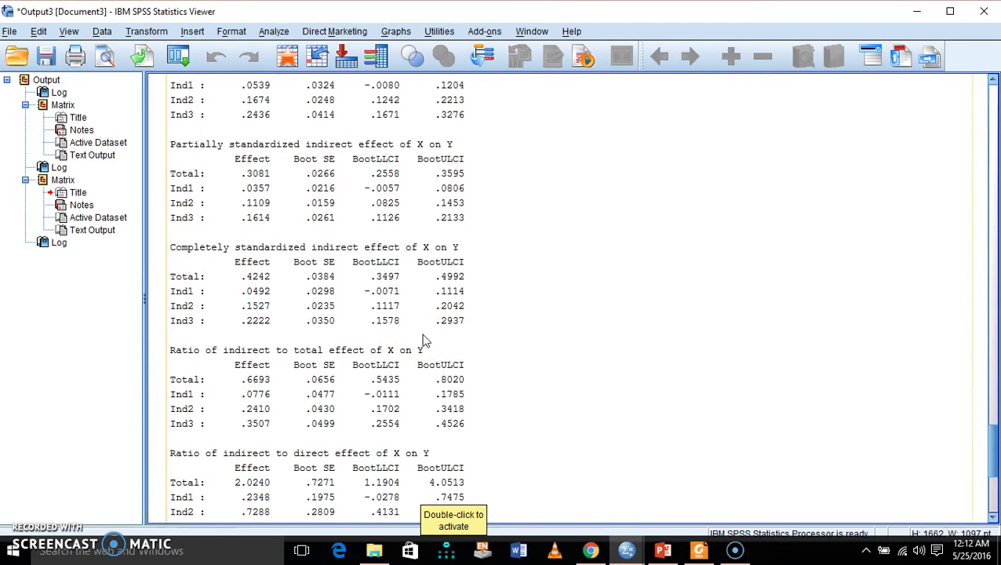
{"action": "scroll", "coordinate": [422, 340], "scroll_direction": "down", "scroll_amount": 6}
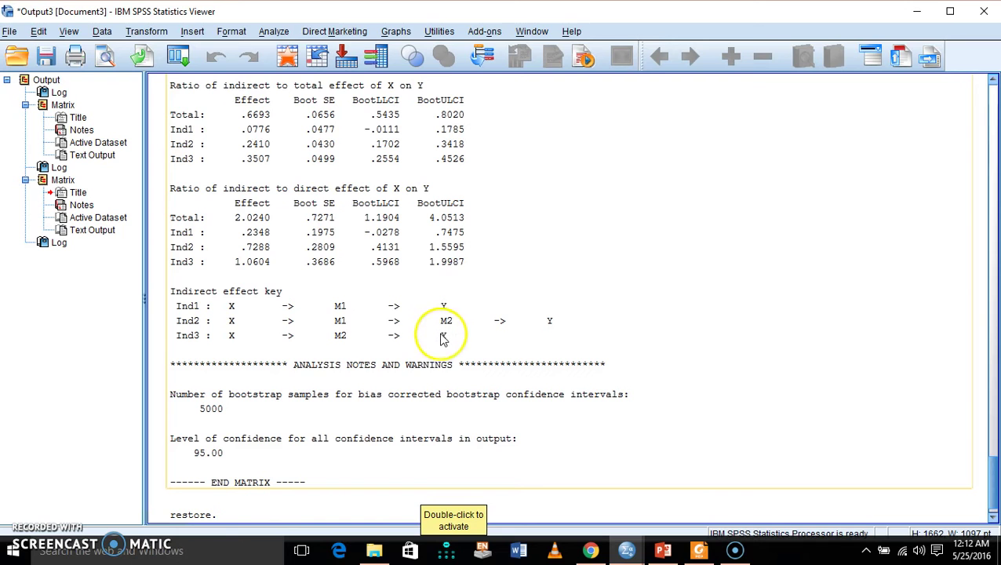
{"action": "scroll", "coordinate": [440, 337], "scroll_direction": "up", "scroll_amount": 3}
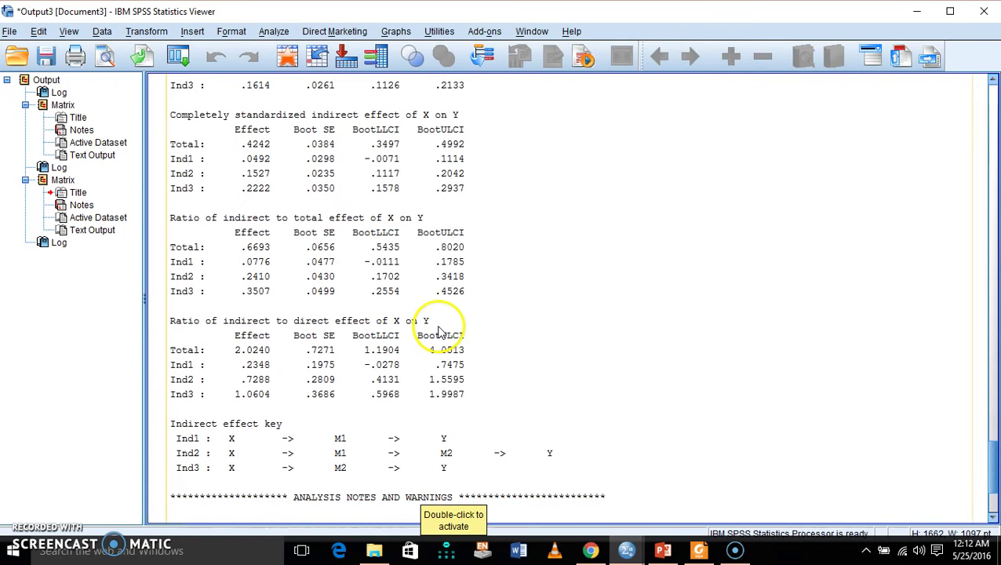
Open Google Scholar in a new Chrome tab from its bookmark
{"action": "left_click", "coordinate": [590, 550]}
{"action": "left_click", "coordinate": [300, 10]}
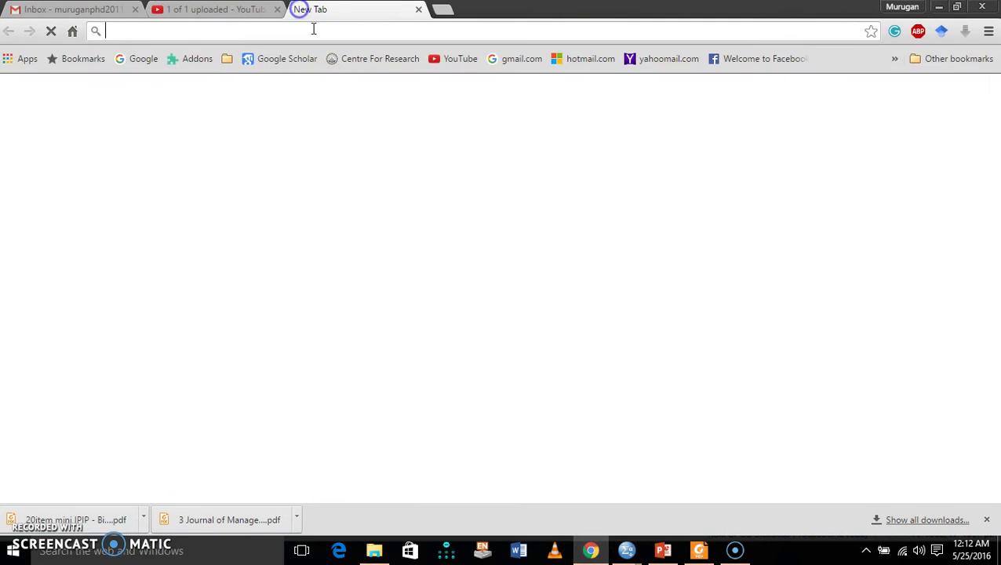
{"action": "left_click", "coordinate": [295, 58]}
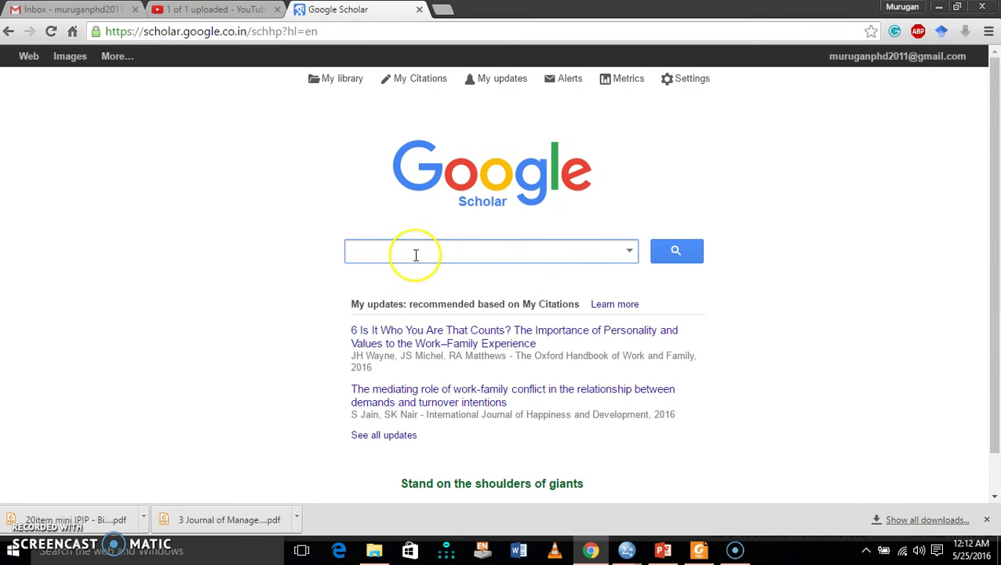
Search Google Scholar for 'effect size for mediation'
{"action": "type", "text": "p"}
{"action": "key", "text": "BackSpace"}
{"action": "key", "text": "BackSpace"}
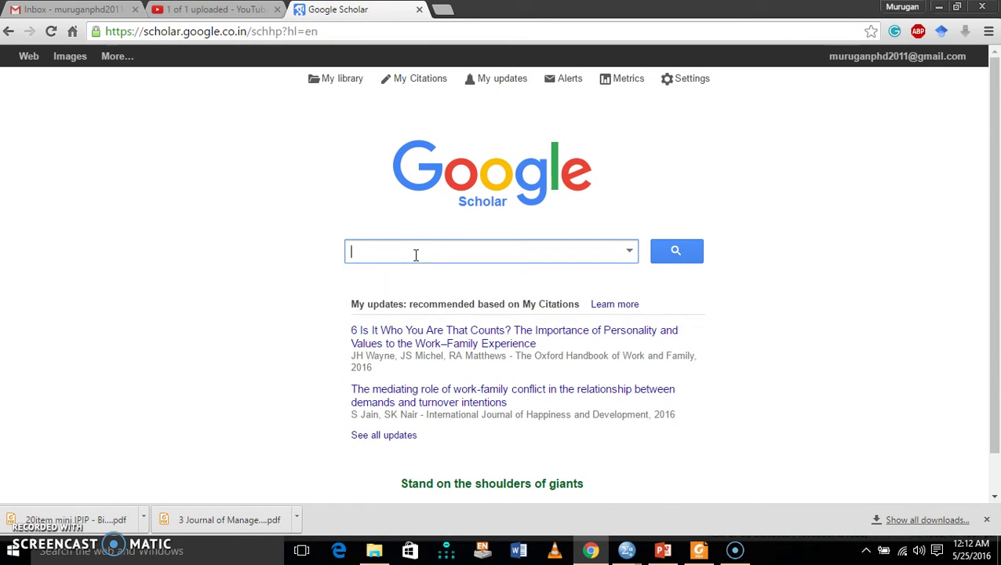
{"action": "type", "text": "effect size for mediation"}
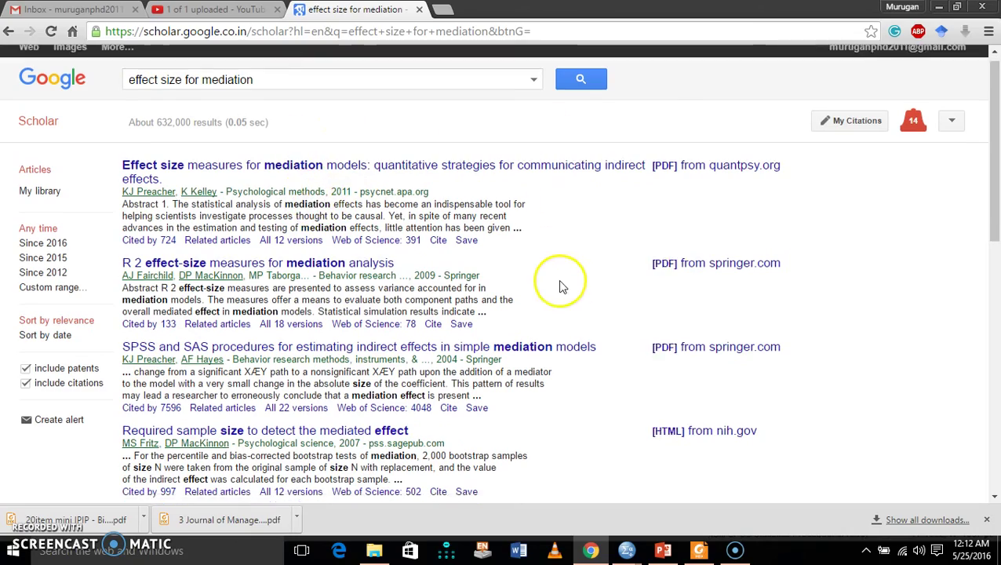
Open the quantpsy.org PDF of 'Effect size measures for mediation models' in a new tab
{"action": "scroll", "coordinate": [558, 274], "scroll_direction": "down", "scroll_amount": 3}
{"action": "scroll", "coordinate": [560, 251], "scroll_direction": "down", "scroll_amount": 3}
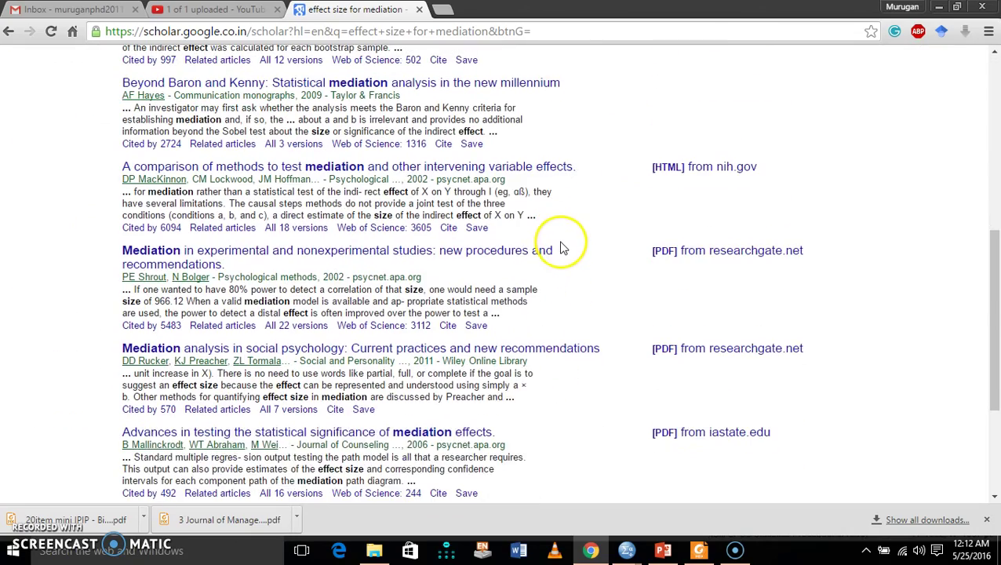
{"action": "scroll", "coordinate": [563, 246], "scroll_direction": "up", "scroll_amount": 6}
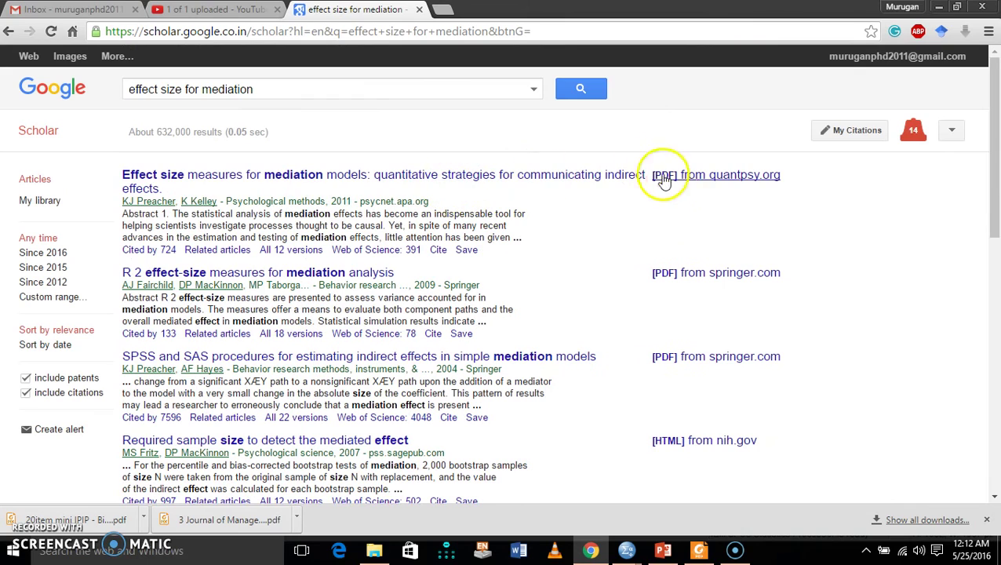
{"action": "right_click", "coordinate": [724, 168]}
{"action": "key", "text": "Escape"}
{"action": "right_click", "coordinate": [708, 175]}
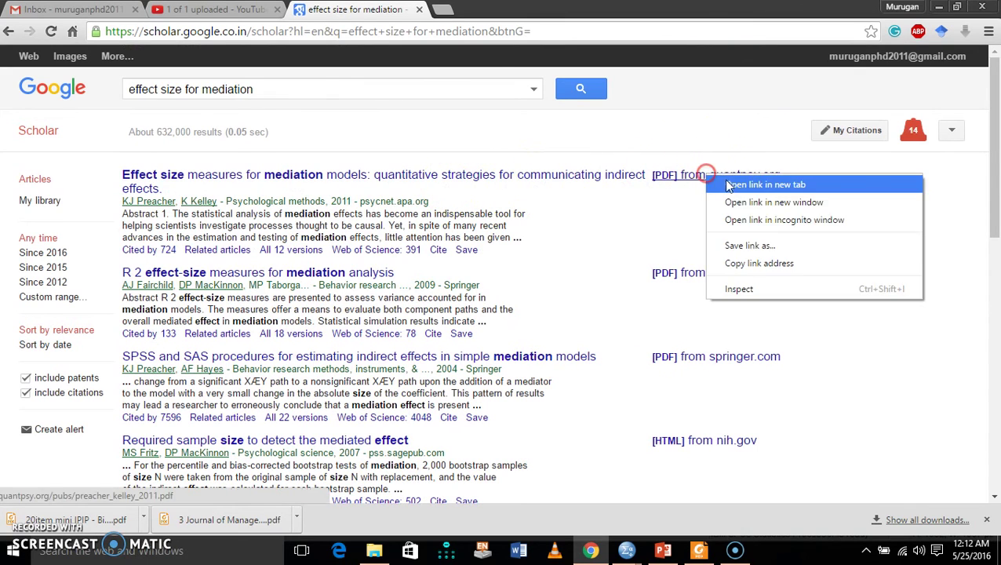
{"action": "left_click", "coordinate": [743, 188]}
Switch to the new tab showing preacher_kelley_2011.pdf
{"action": "left_click", "coordinate": [506, 11]}
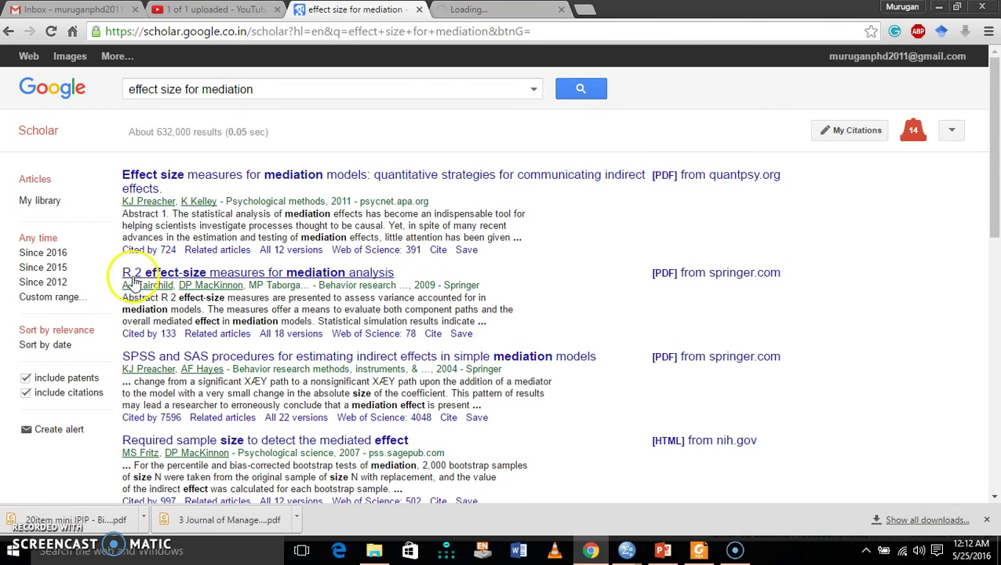
{"action": "left_click", "coordinate": [485, 9]}
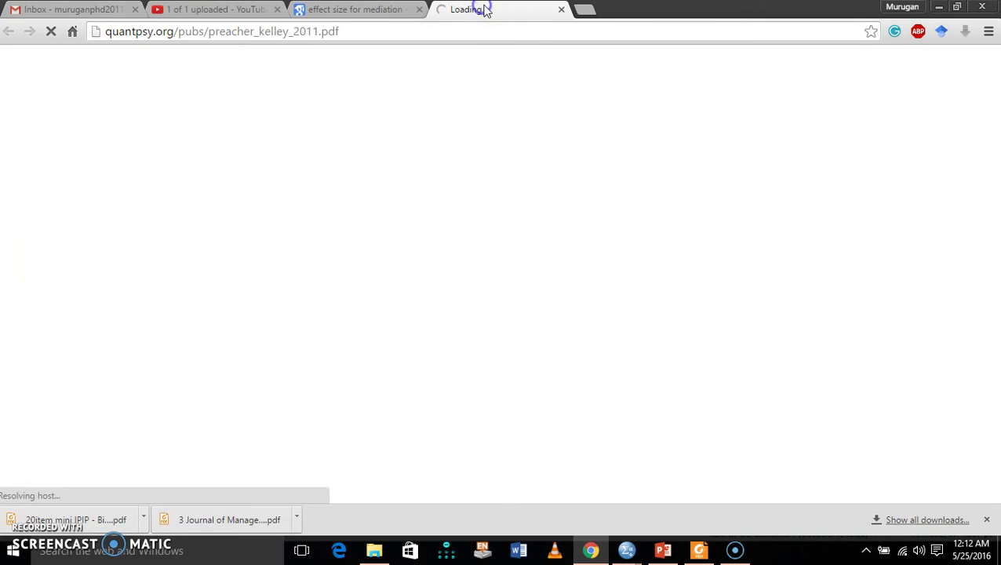
{"action": "left_click", "coordinate": [339, 8]}
{"action": "left_click", "coordinate": [471, 9]}
{"action": "left_click", "coordinate": [353, 9]}
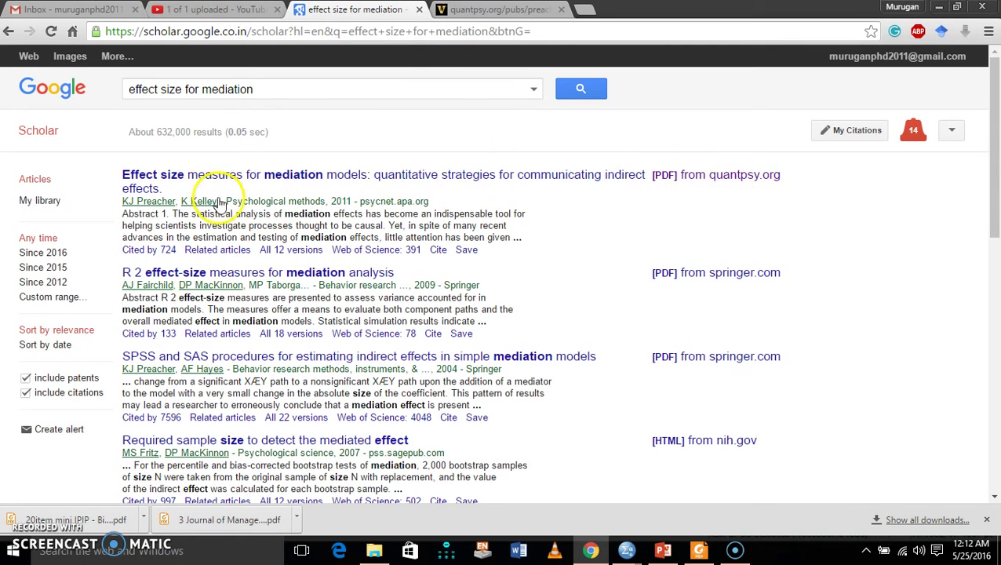
{"action": "left_click", "coordinate": [507, 11]}
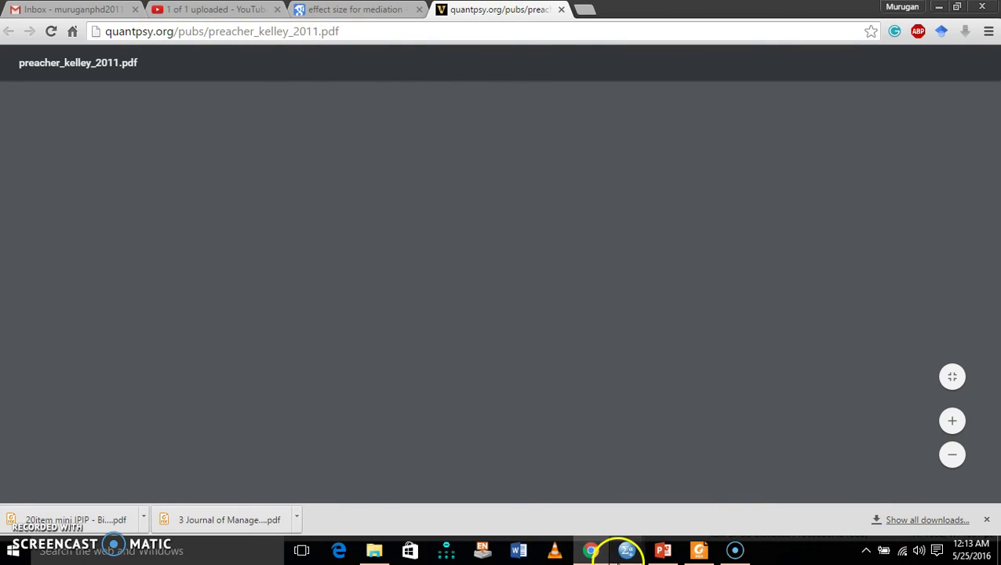
In Output3, review the total effect .6947 and indirect-to-total ratio .6693 tables
{"action": "left_click", "coordinate": [628, 552]}
{"action": "left_click", "coordinate": [692, 484]}
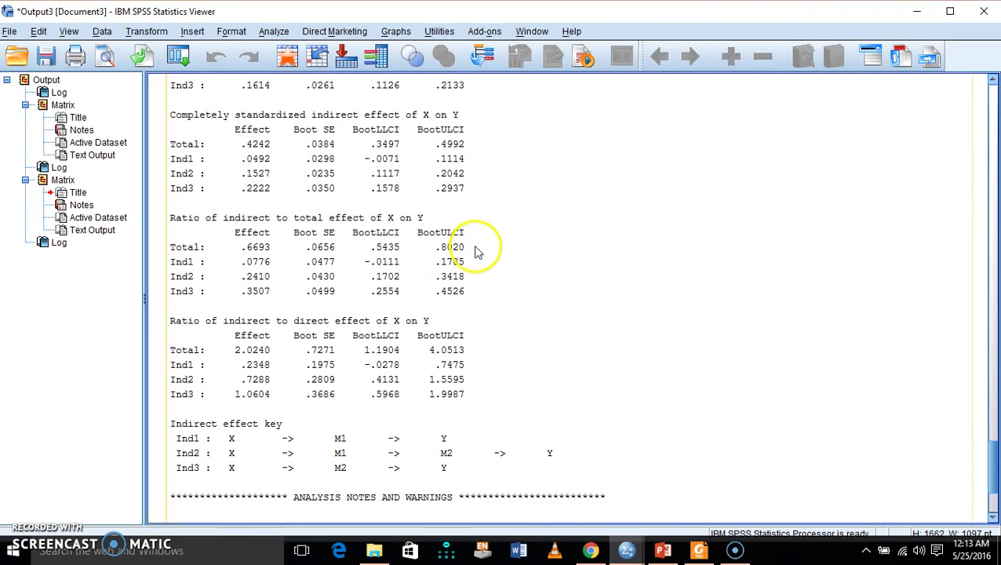
{"action": "scroll", "coordinate": [478, 249], "scroll_direction": "down", "scroll_amount": 2}
{"action": "scroll", "coordinate": [479, 250], "scroll_direction": "down", "scroll_amount": 1}
{"action": "scroll", "coordinate": [478, 249], "scroll_direction": "up", "scroll_amount": 10}
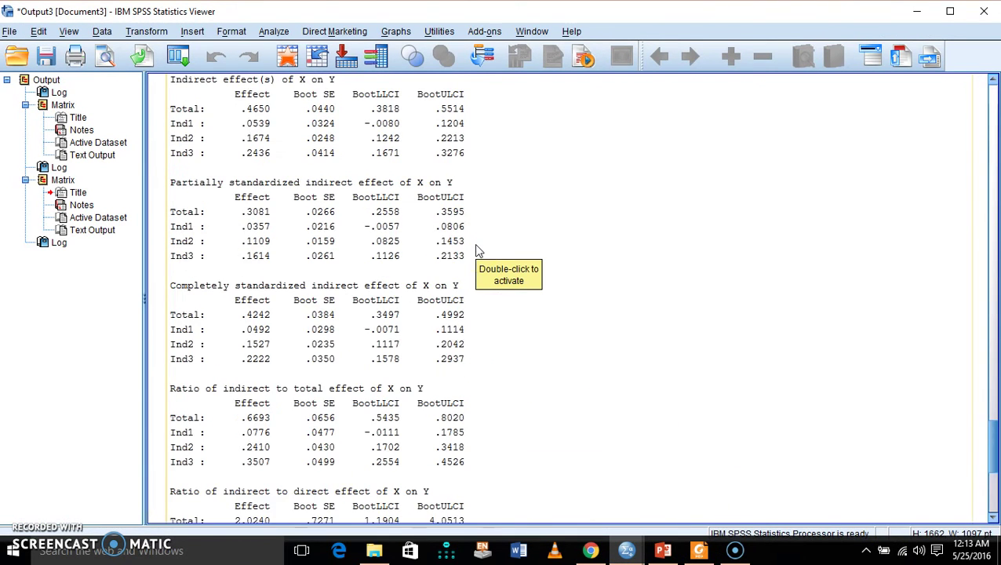
{"action": "scroll", "coordinate": [478, 250], "scroll_direction": "up", "scroll_amount": 8}
{"action": "scroll", "coordinate": [384, 369], "scroll_direction": "down", "scroll_amount": 5}
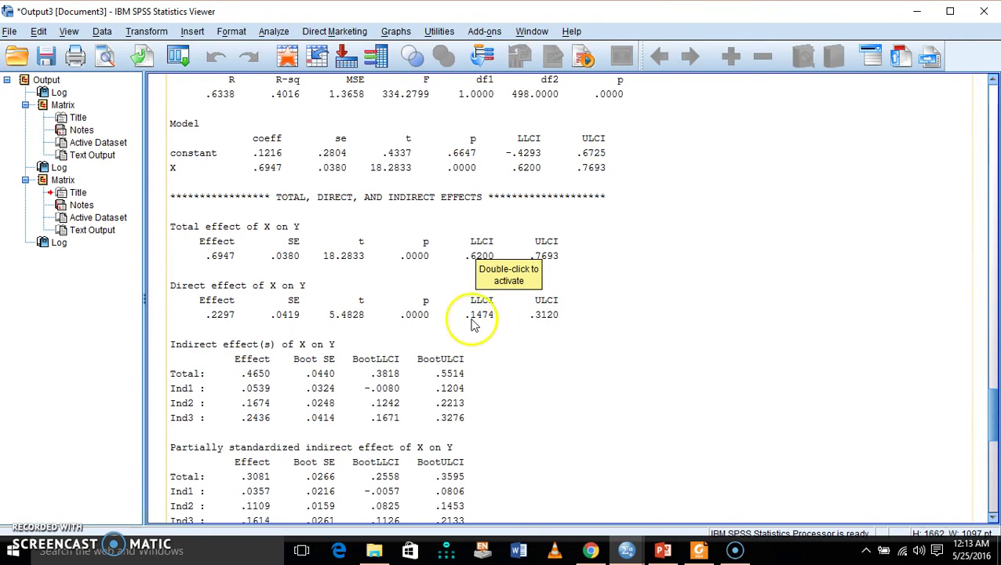
{"action": "scroll", "coordinate": [525, 304], "scroll_direction": "down", "scroll_amount": 5}
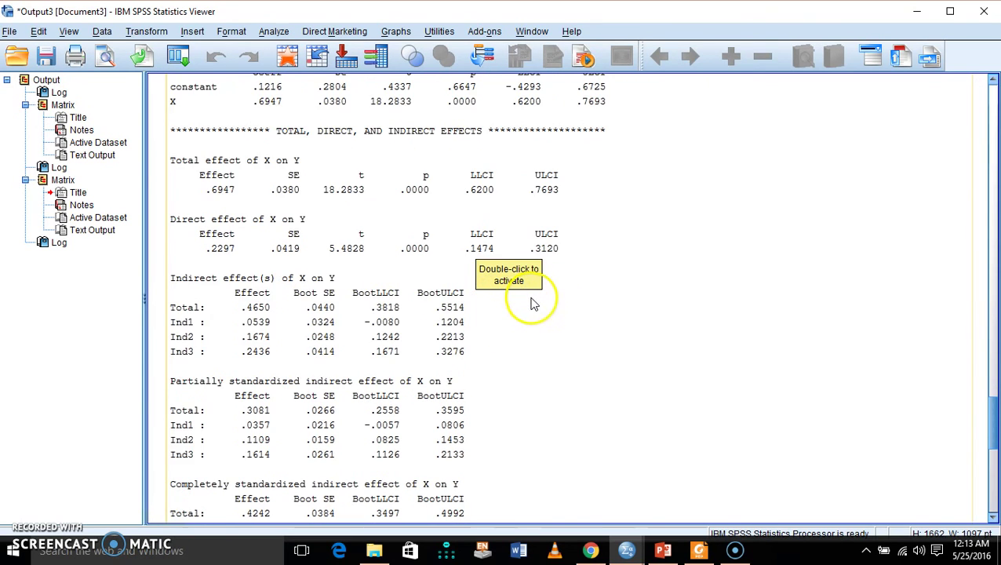
{"action": "scroll", "coordinate": [531, 304], "scroll_direction": "up", "scroll_amount": 2}
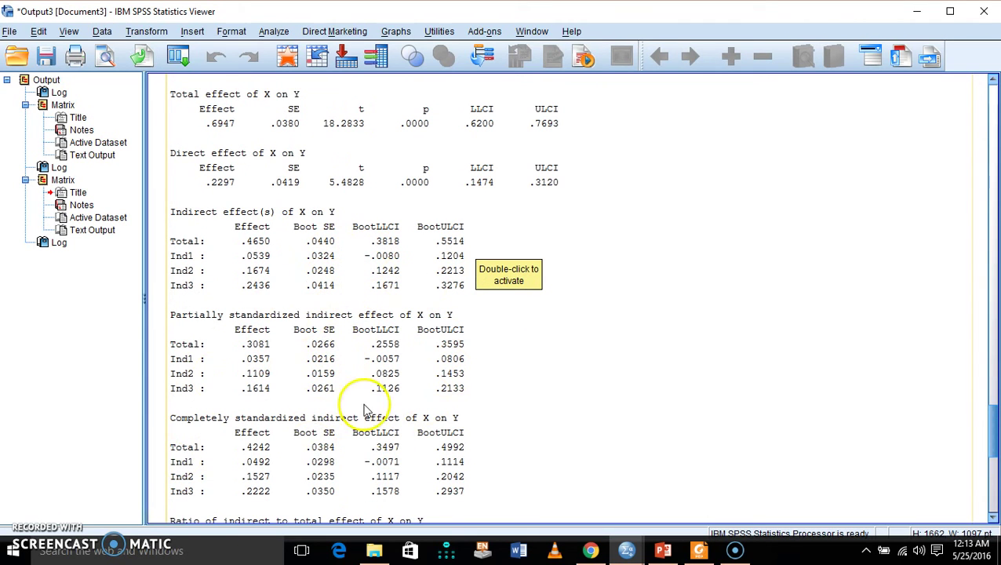
{"action": "scroll", "coordinate": [384, 335], "scroll_direction": "down", "scroll_amount": 10}
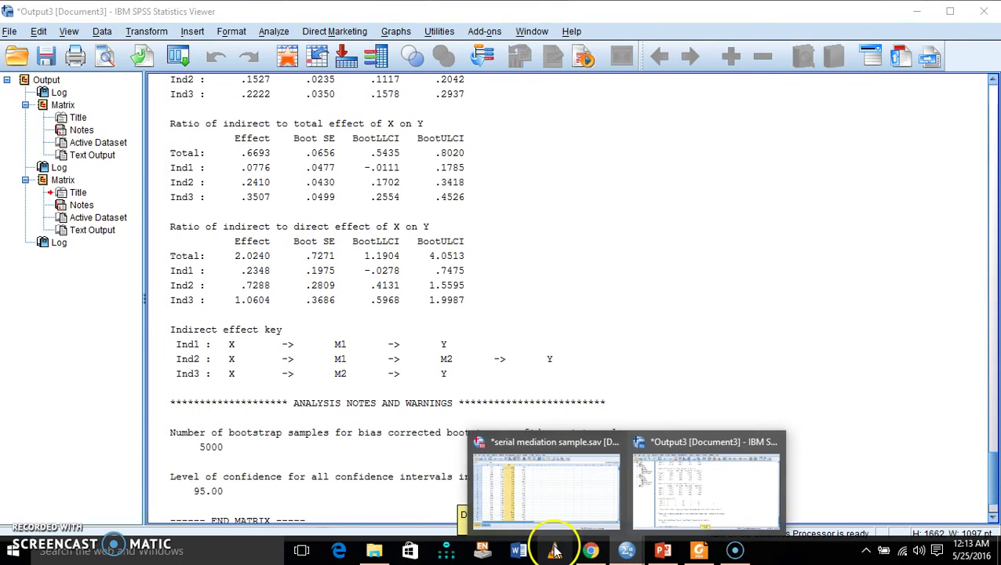
Reload the preacher_kelley_2011.pdf page in Chrome
{"action": "left_click", "coordinate": [588, 550]}
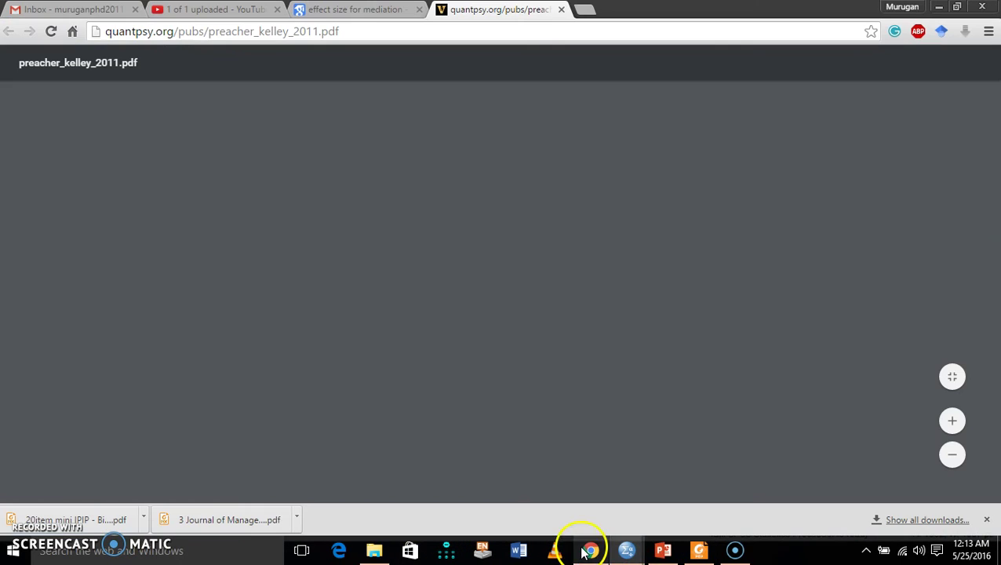
{"action": "left_click", "coordinate": [384, 32]}
{"action": "key", "text": "Return"}
Return to the Scholar results for 'effect size for mediation'
{"action": "left_click", "coordinate": [357, 11]}
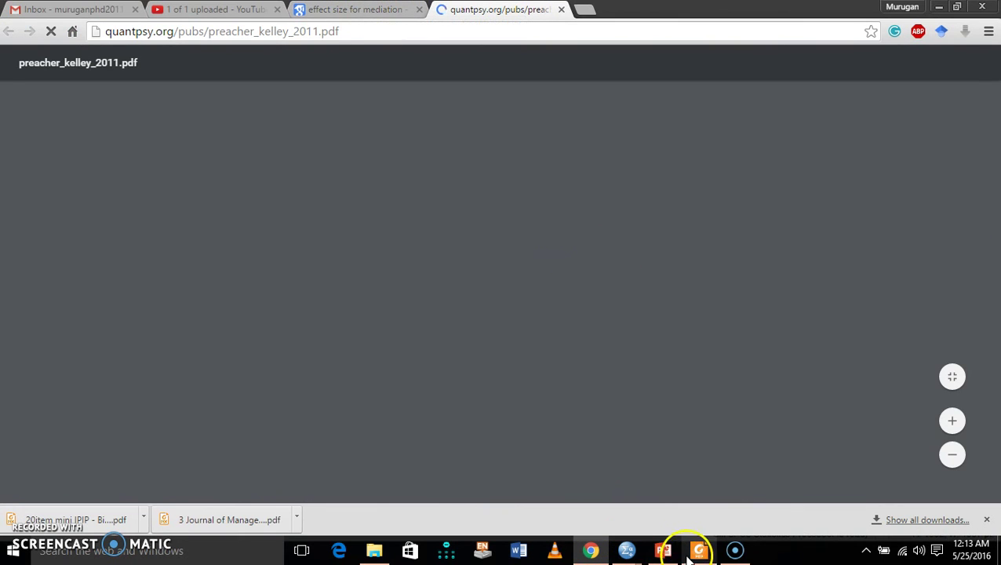
{"action": "left_click", "coordinate": [629, 550]}
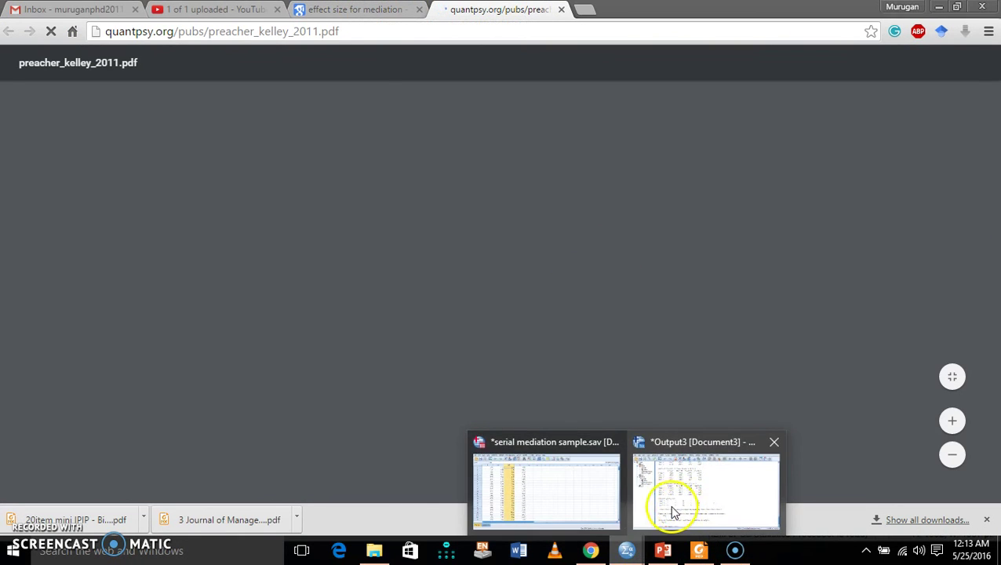
{"action": "left_click", "coordinate": [356, 9]}
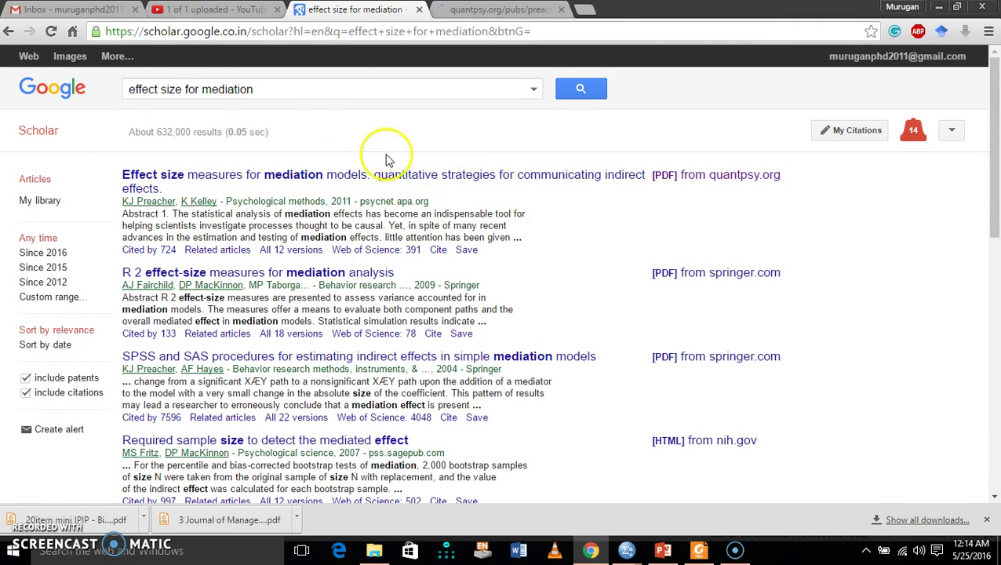
Restrict Scholar results to since 2015 (about 23,200), then return to the Output3 SPSS window
{"action": "left_click", "coordinate": [43, 266]}
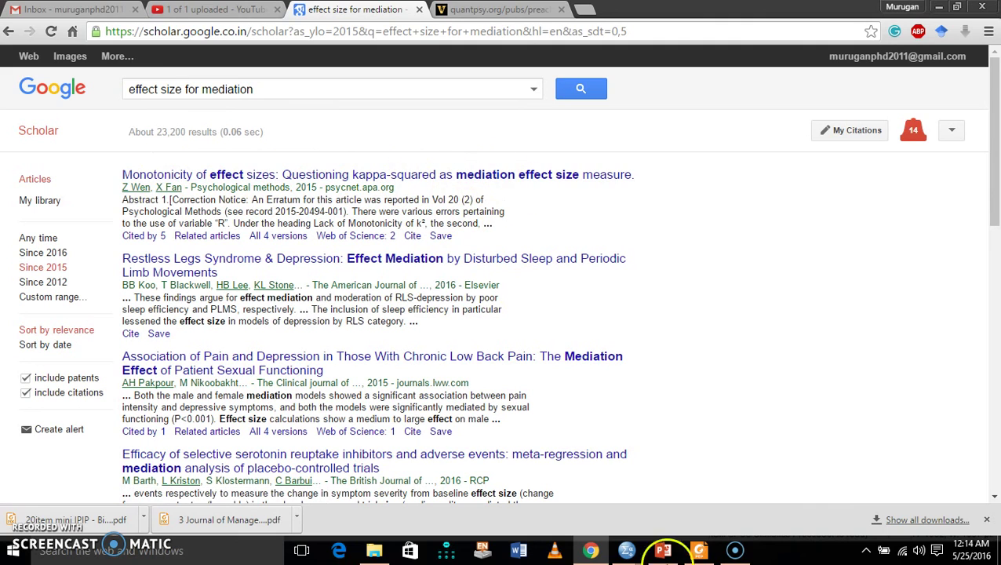
{"action": "mouse_move", "coordinate": [661, 539]}
{"action": "left_click", "coordinate": [739, 474]}
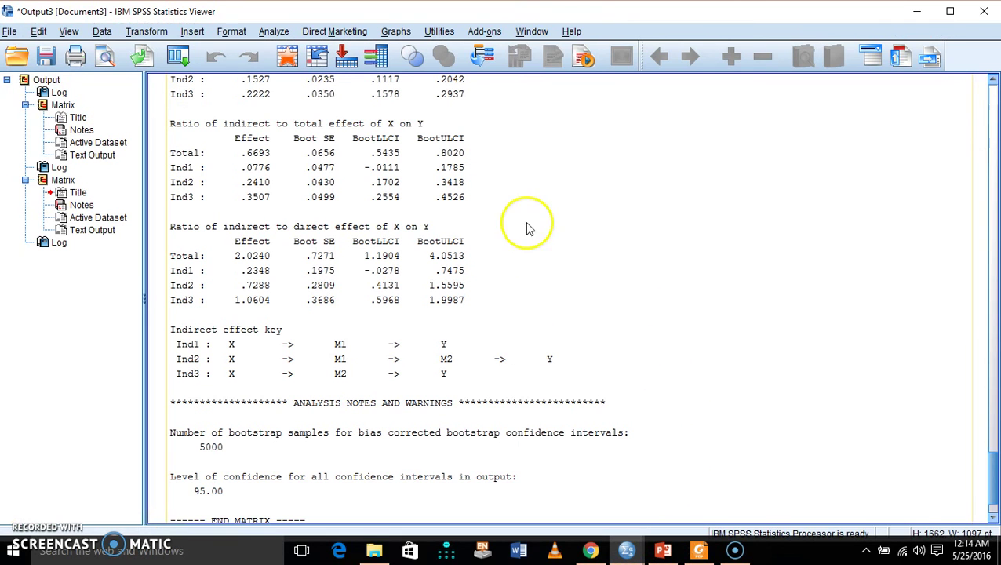